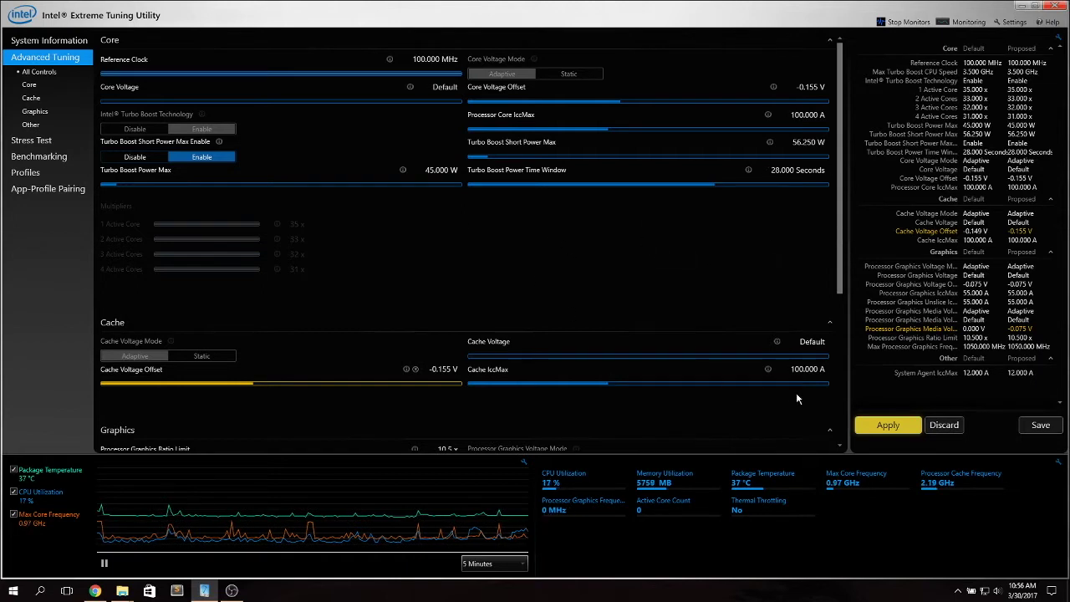
Step: Bring up XTU from the hidden tray icons to show processor, memory, BIOS and graphics details
left_click(959, 590)
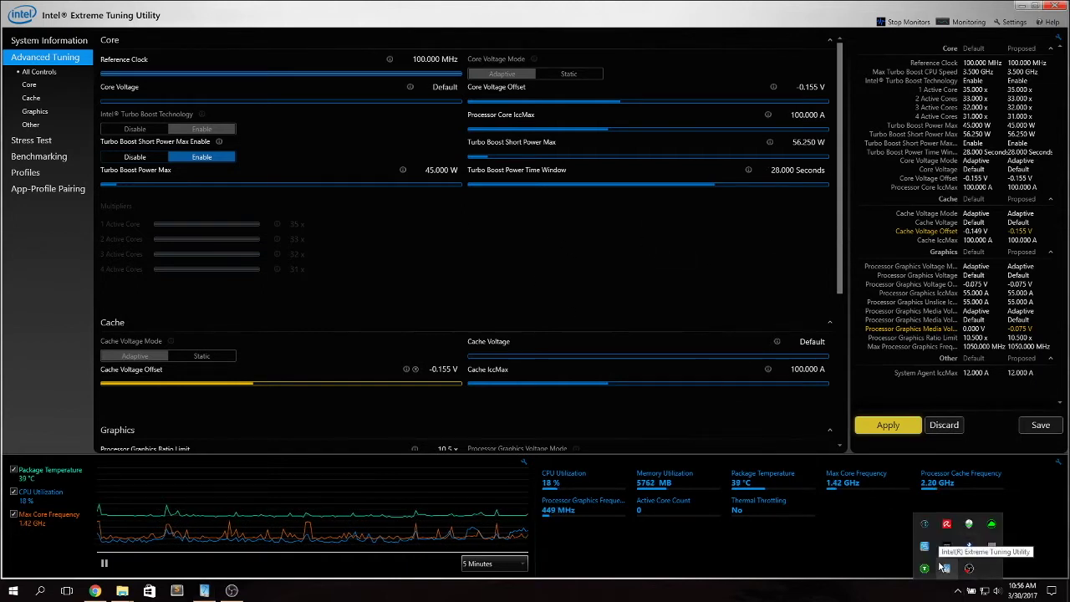
left_click(756, 284)
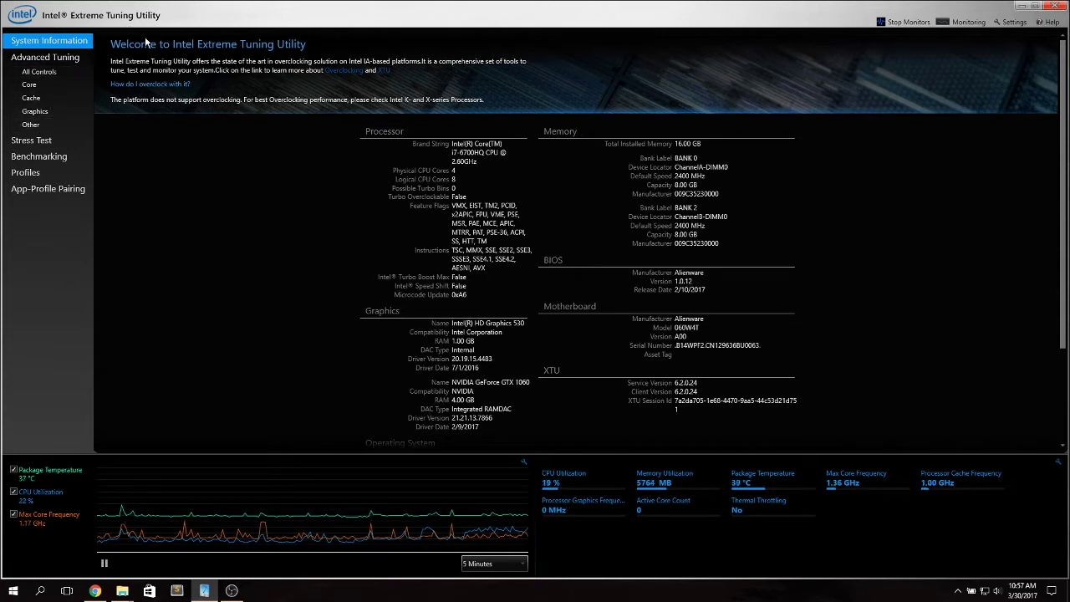
Step: Open Advanced Tuning and review the Core, Cache and Graphics voltage offsets, currently -0.155 V
left_click(47, 61)
scroll(521, 234, "down", 2)
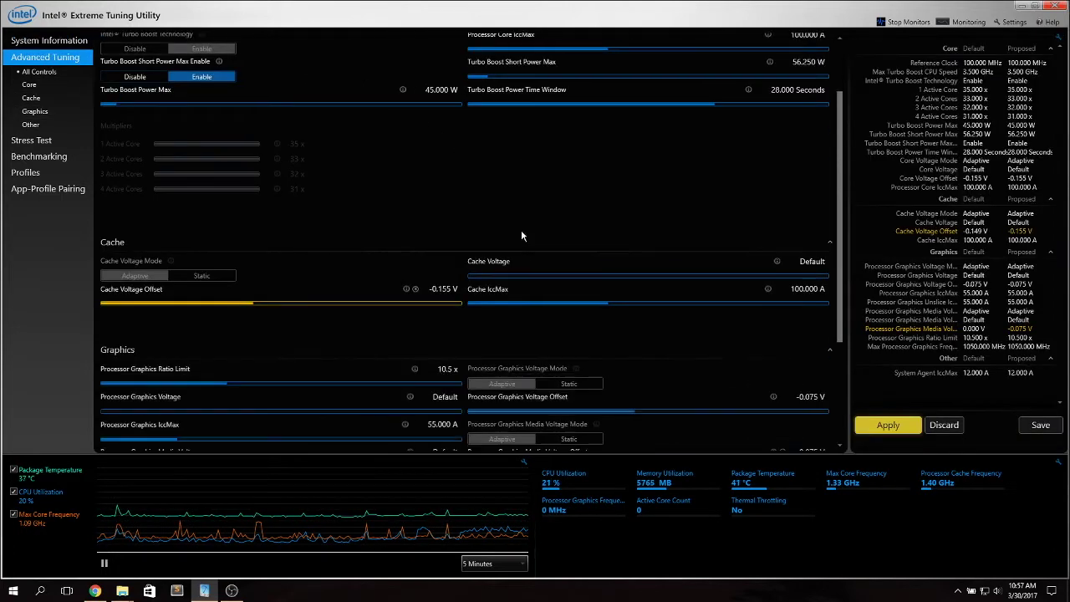
scroll(521, 235, "down", 2)
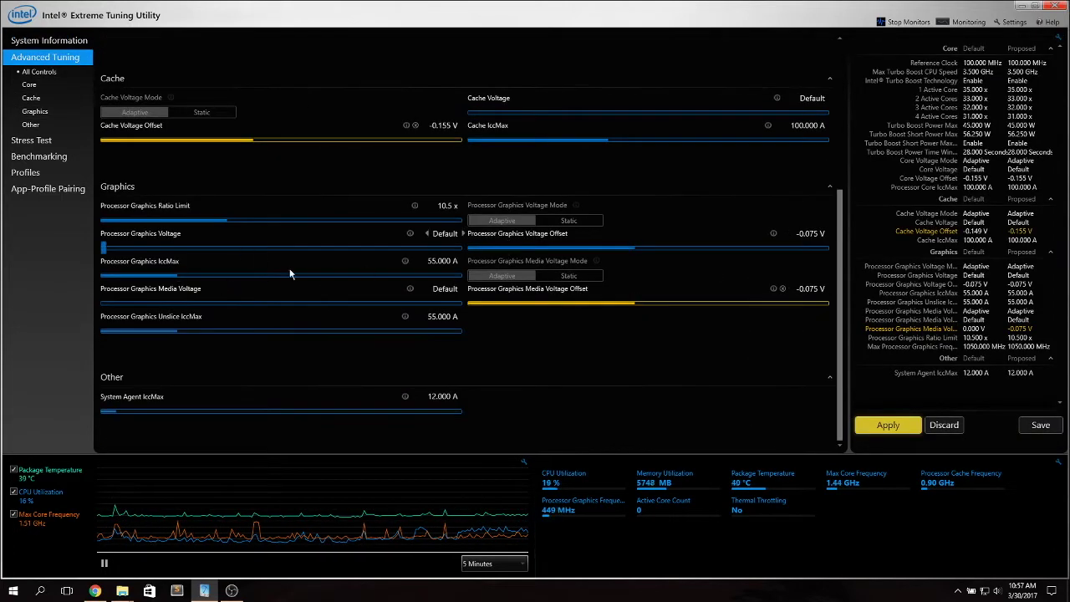
scroll(368, 229, "up", 3)
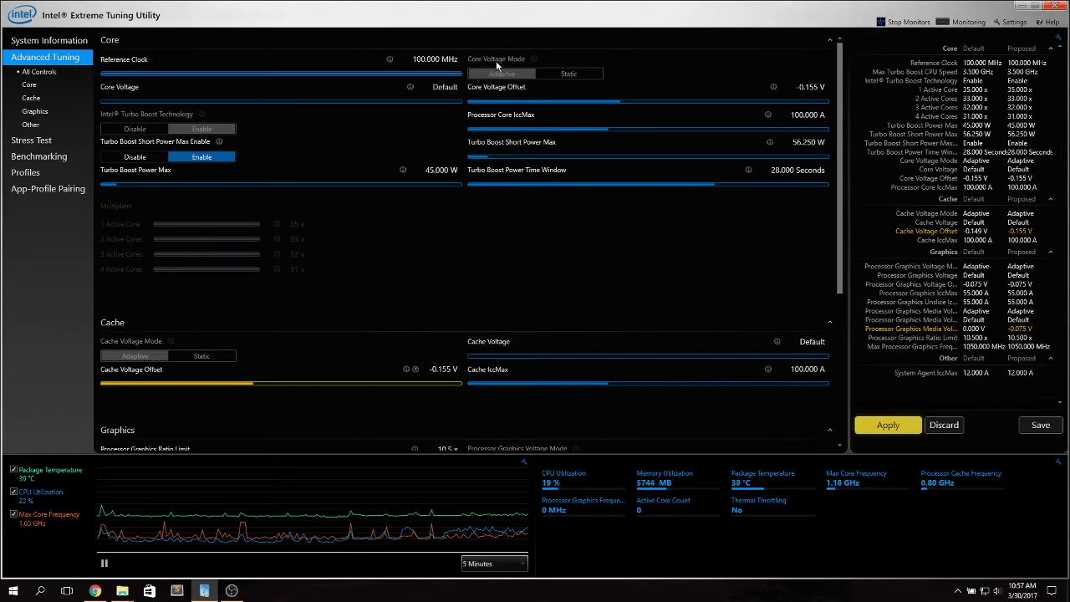
mouse_move(514, 100)
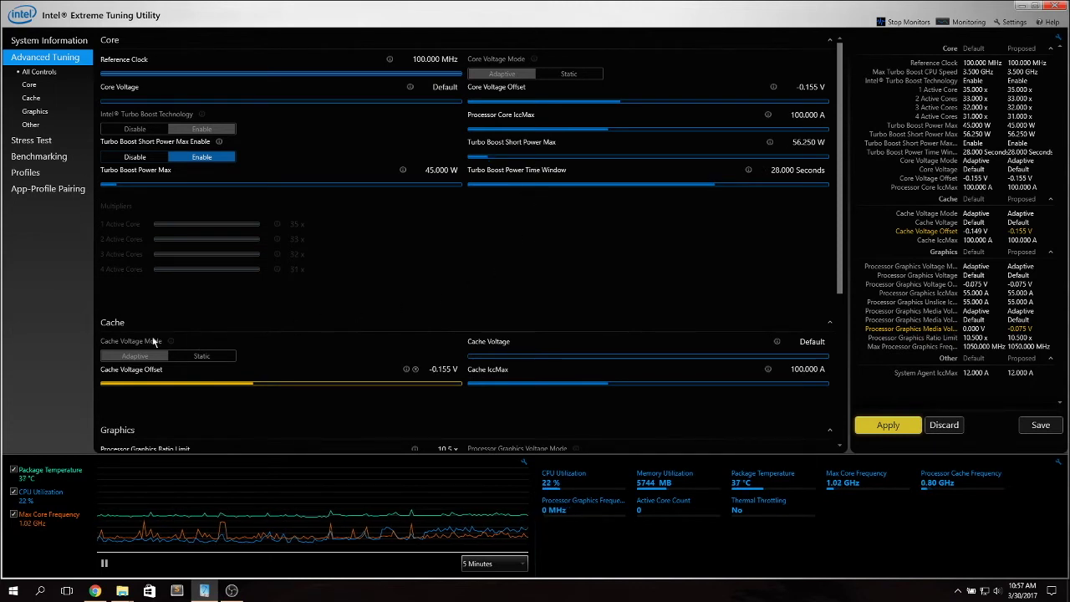
scroll(167, 292, "down", 2)
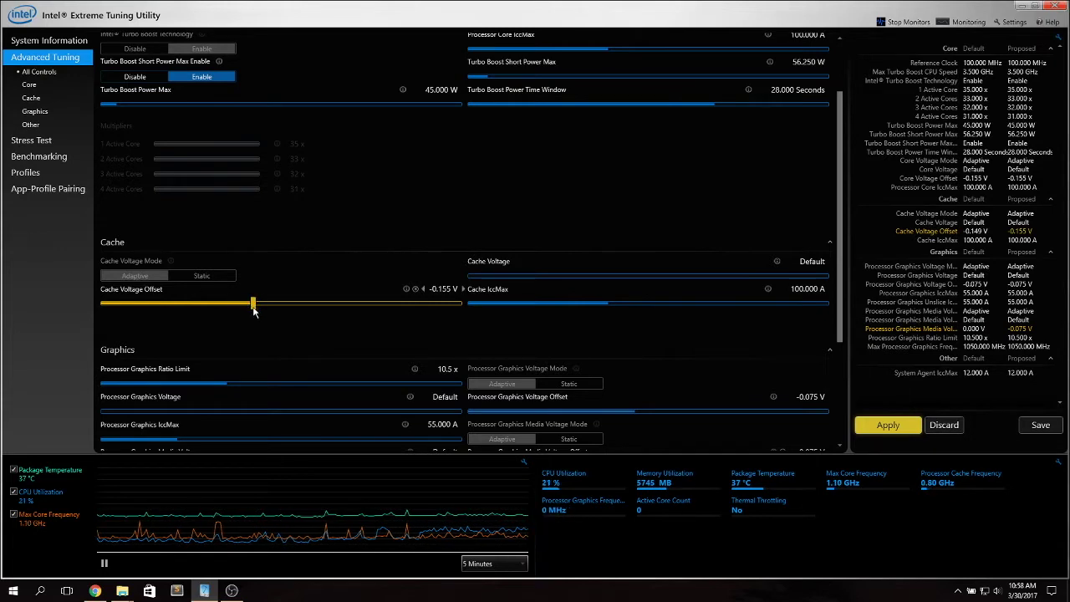
scroll(337, 311, "up", 2)
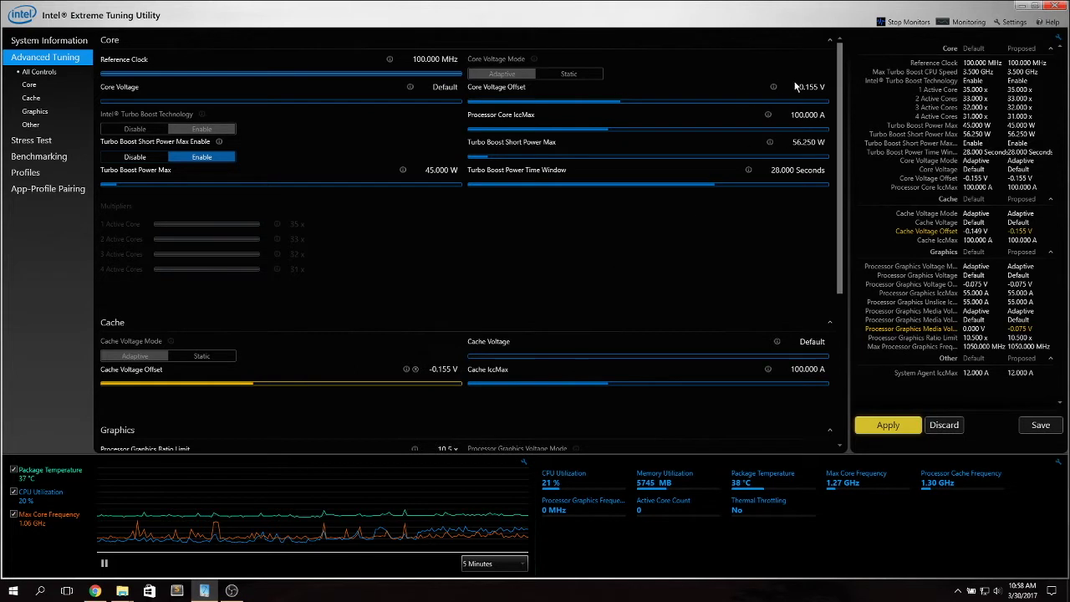
scroll(457, 339, "down", 5)
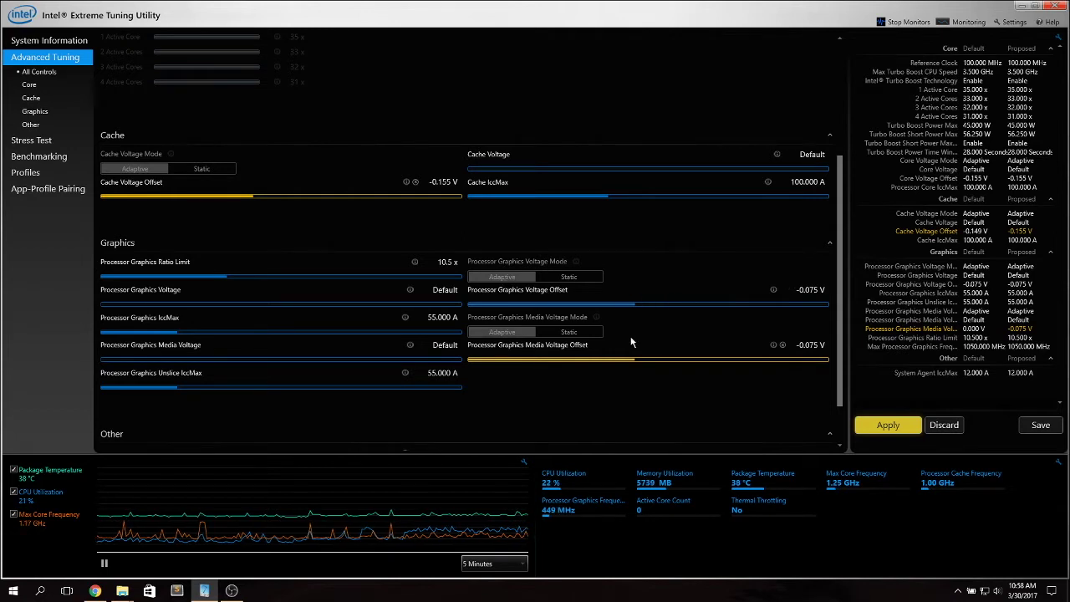
scroll(623, 322, "up", 5)
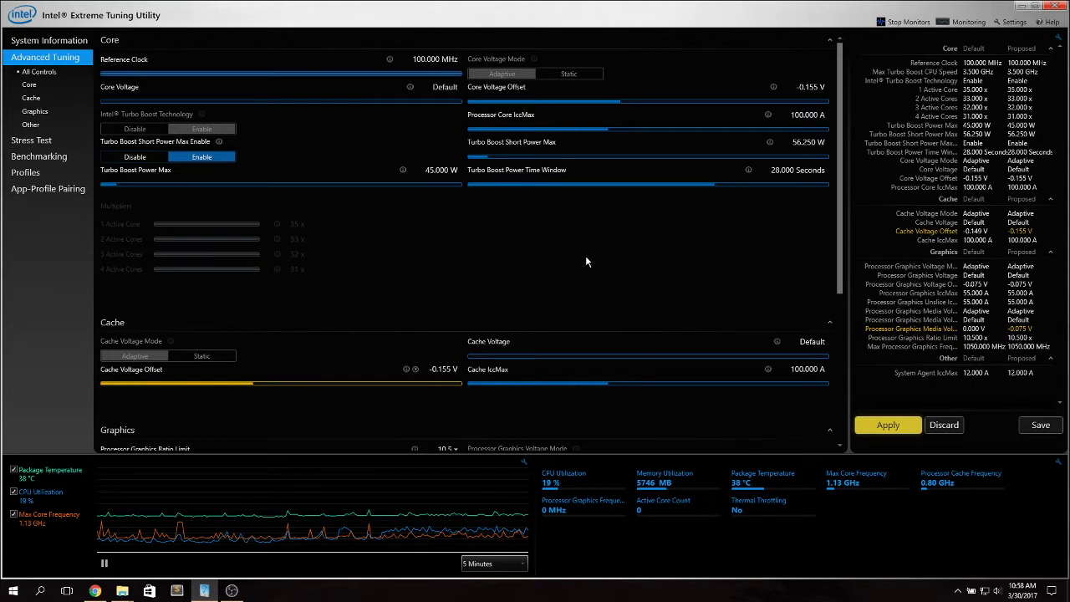
mouse_move(388, 380)
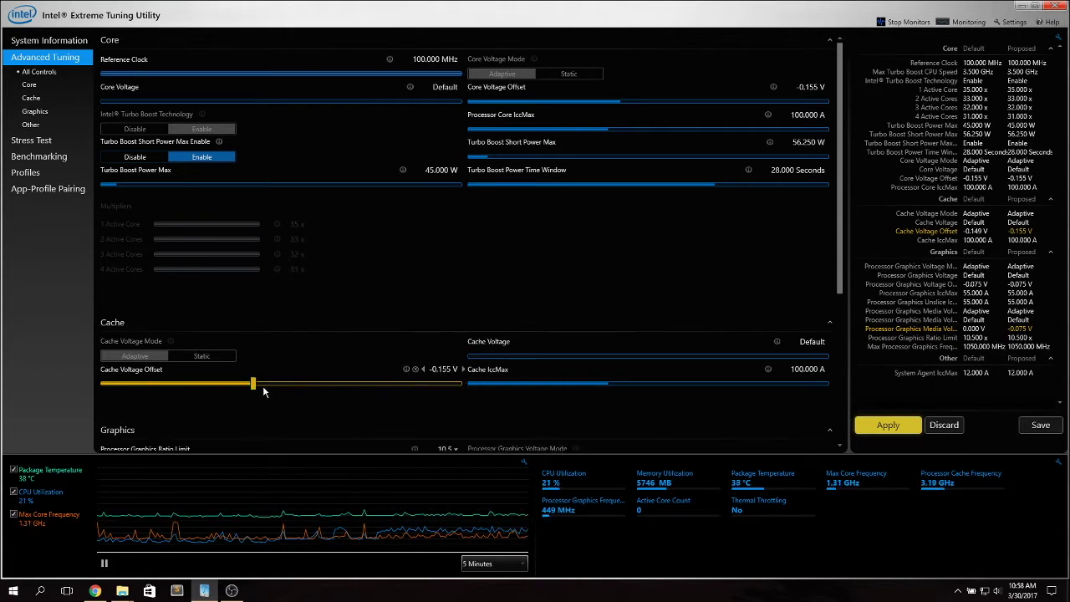
Step: Adjust the Core and Cache Voltage Offset sliders until both propose -0.149 V
left_click_drag(262, 386, 253, 390)
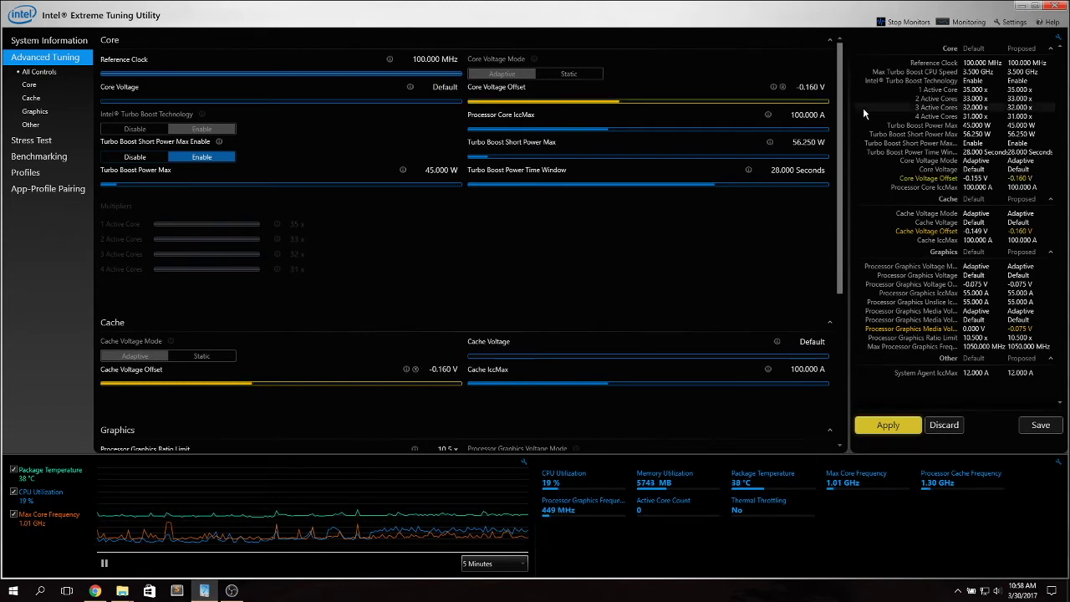
left_click(830, 87)
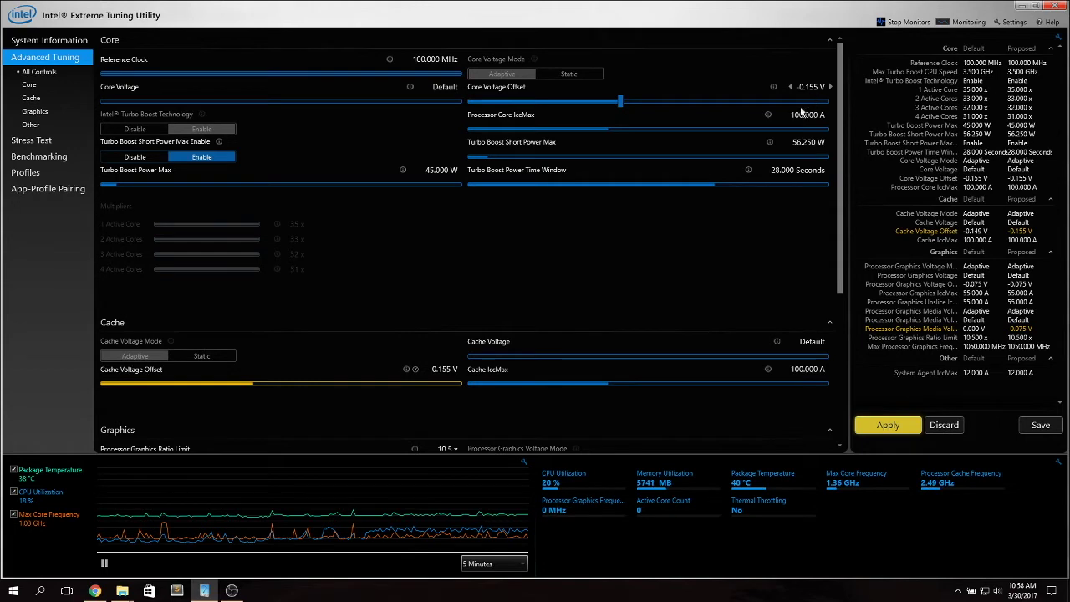
left_click_drag(253, 384, 256, 389)
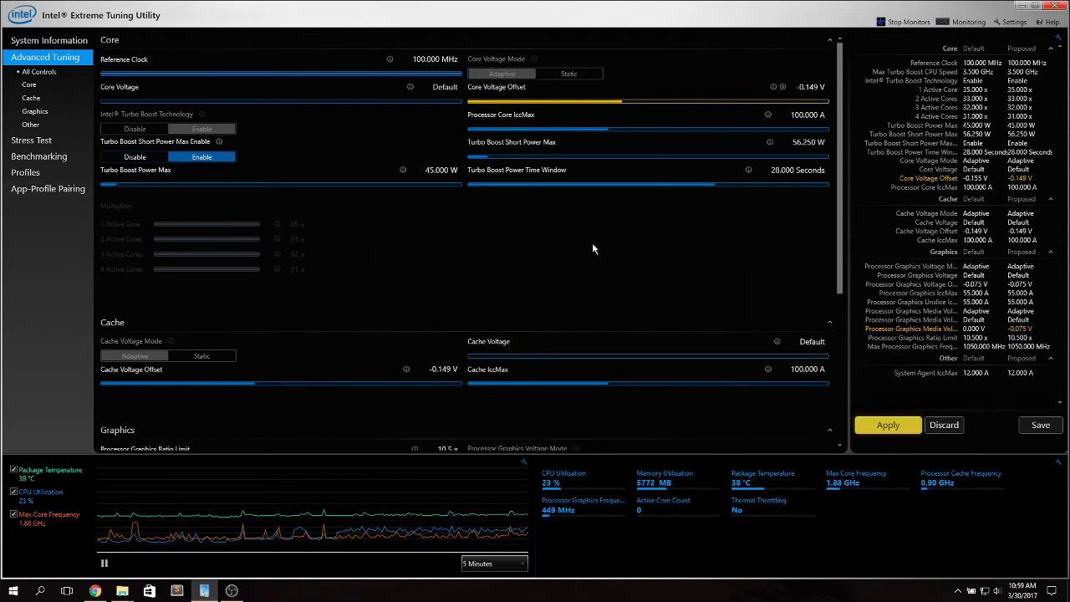
scroll(593, 242, "down", 3)
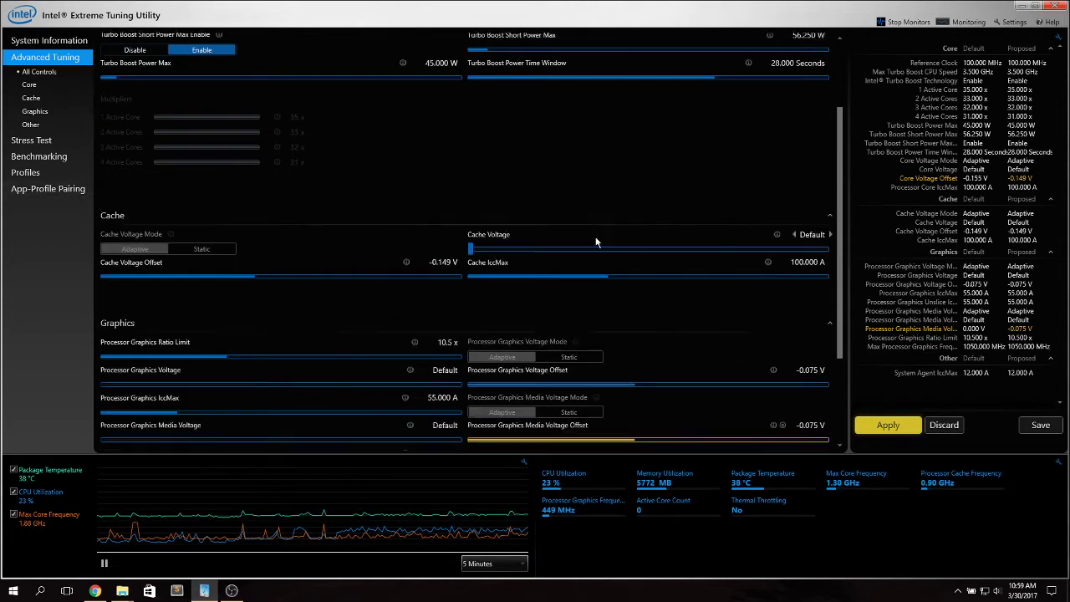
left_click(31, 140)
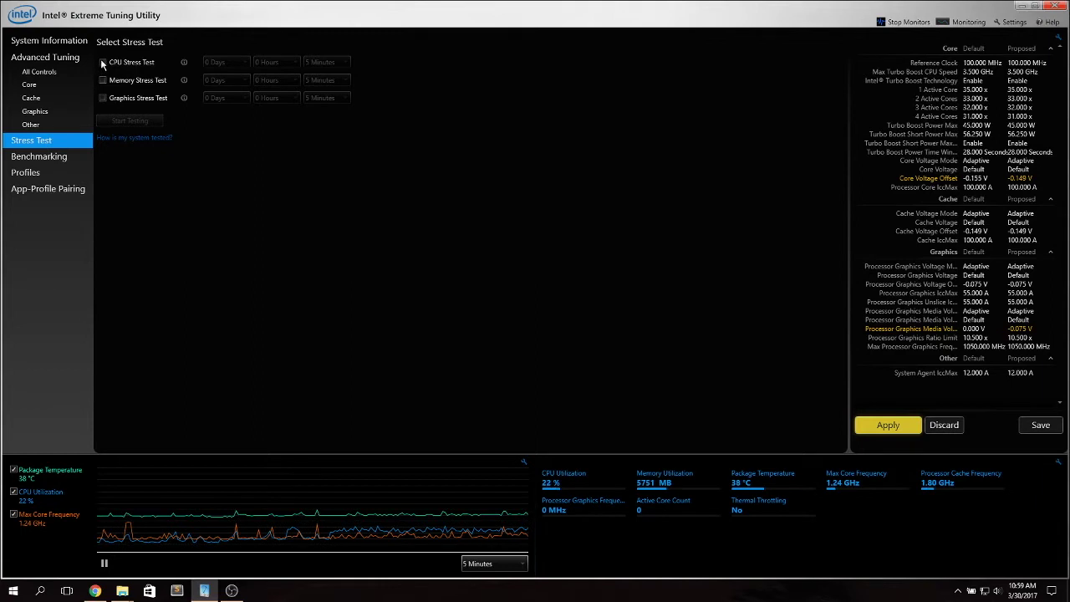
Step: Tick the CPU Stress Test option on the stress testing page
left_click(102, 62)
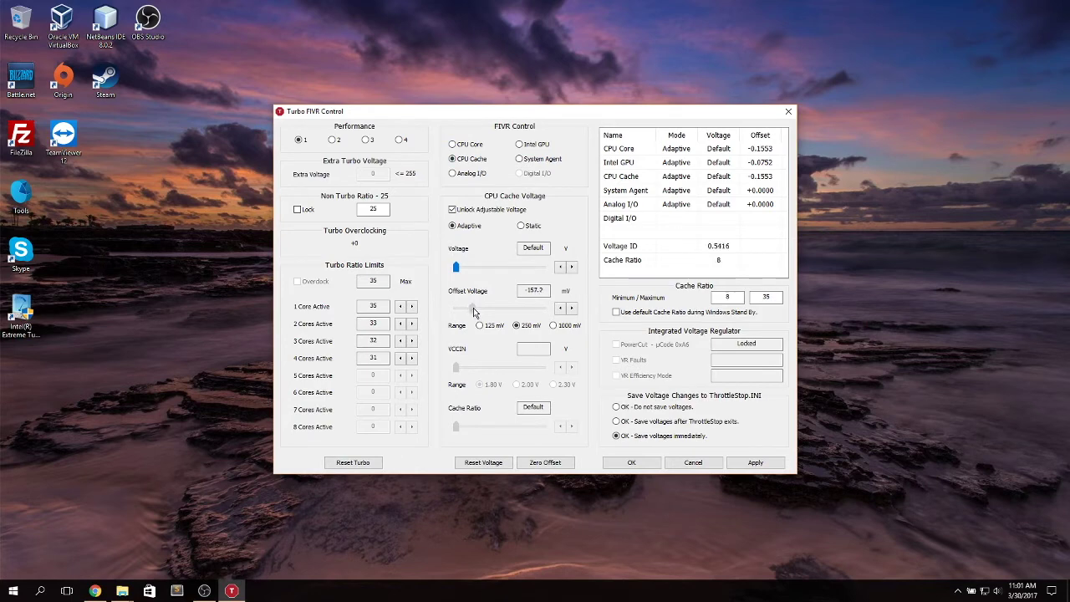
Step: Set ThrottleStop's CPU Cache offset to -155.3 mV, switch to Intel GPU, and confirm with OK
left_click_drag(475, 311, 471, 312)
left_click(570, 307)
key("Up")
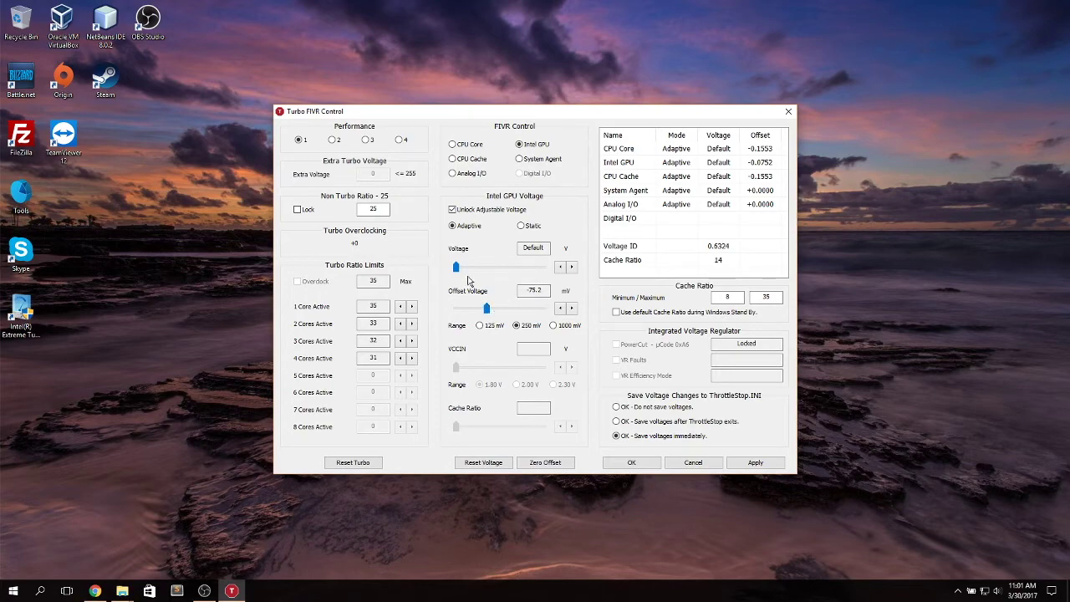
left_click(631, 462)
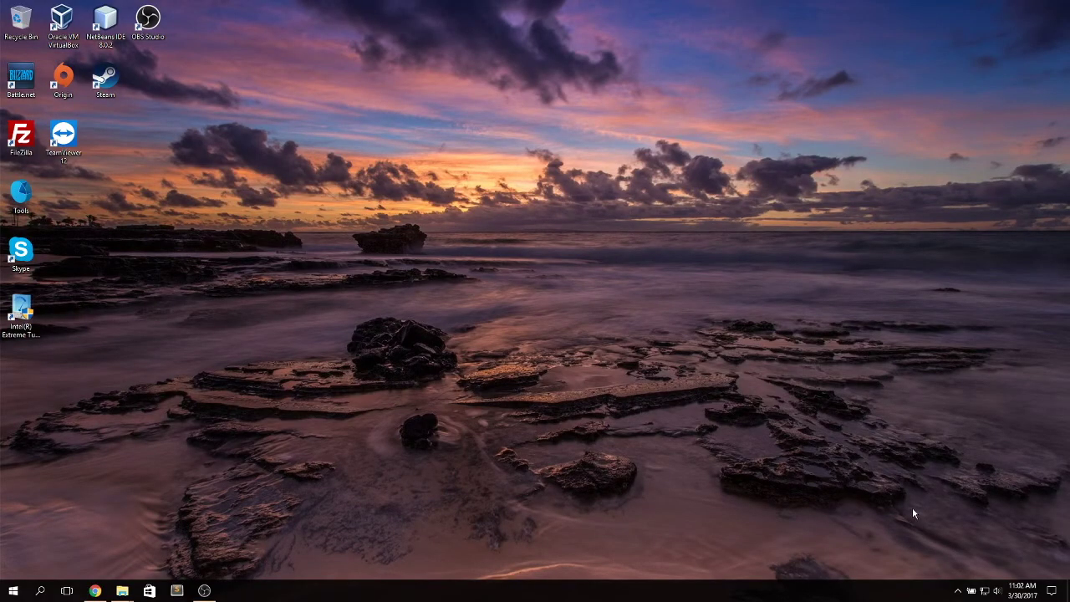
Step: Restore the main ThrottleStop window from the hidden tray icons and reposition it
left_click(957, 590)
mouse_move(924, 569)
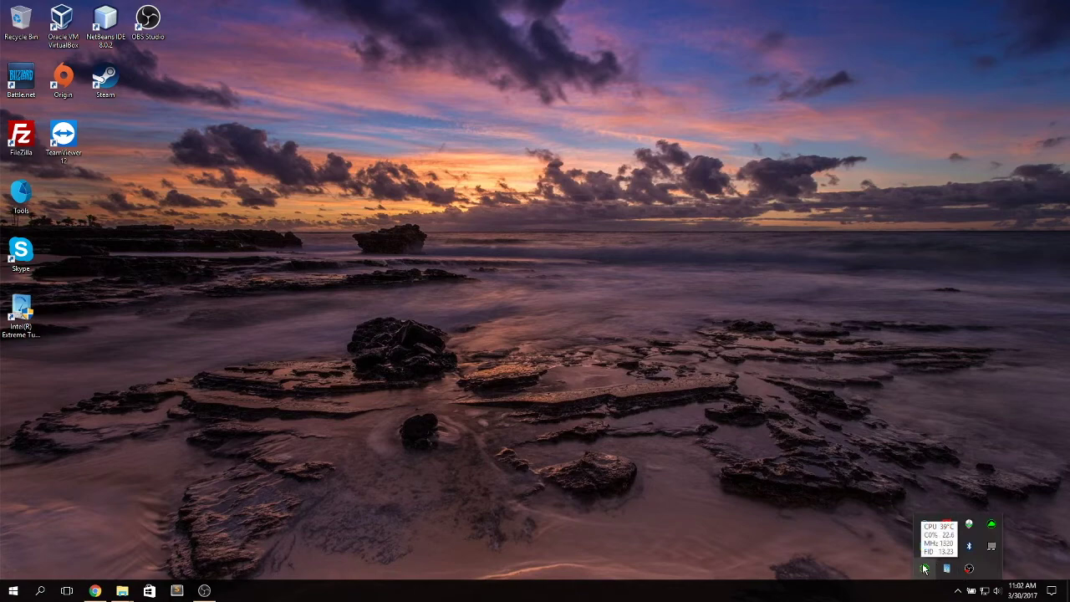
left_click(924, 569)
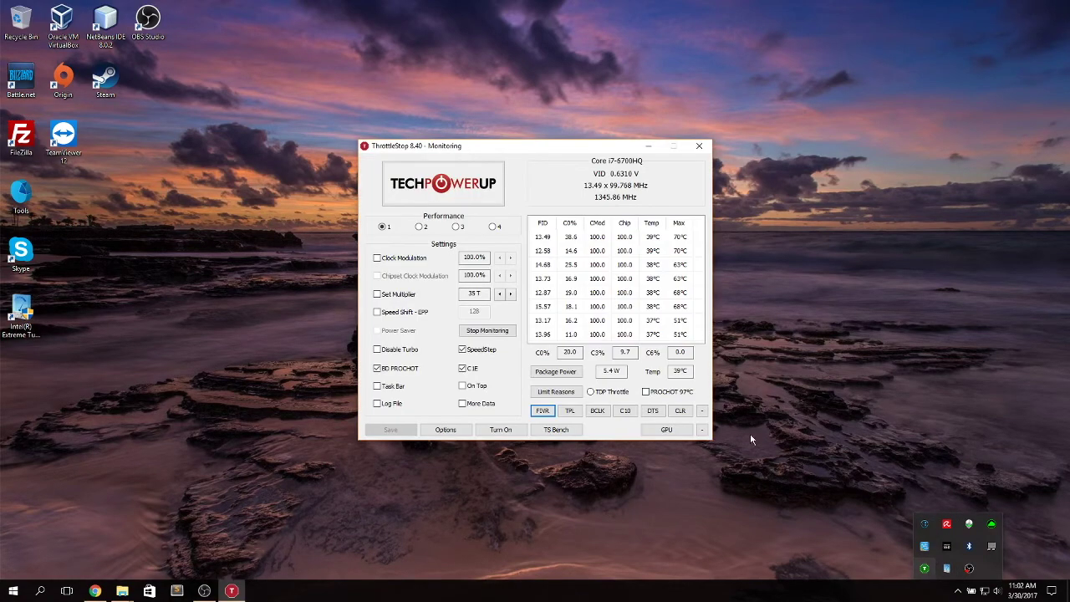
left_click_drag(588, 152, 608, 144)
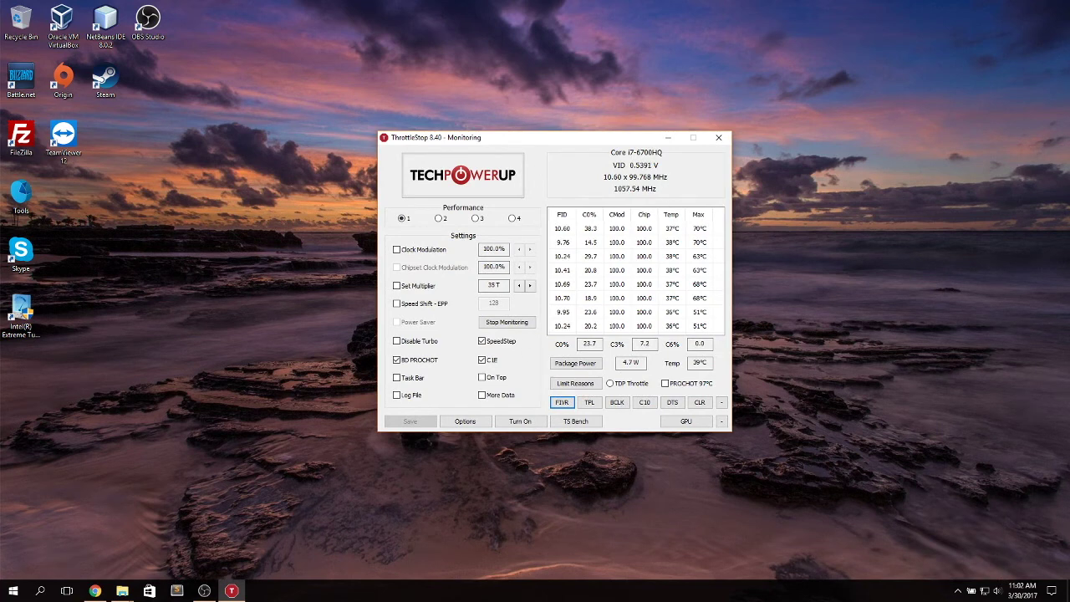
left_click(955, 591)
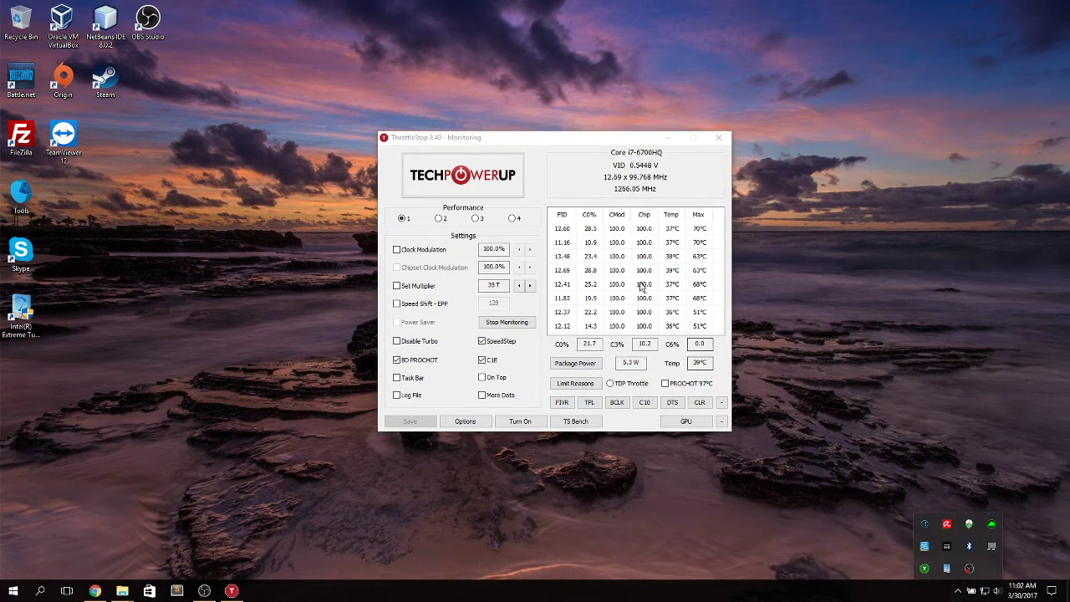
left_click(562, 148)
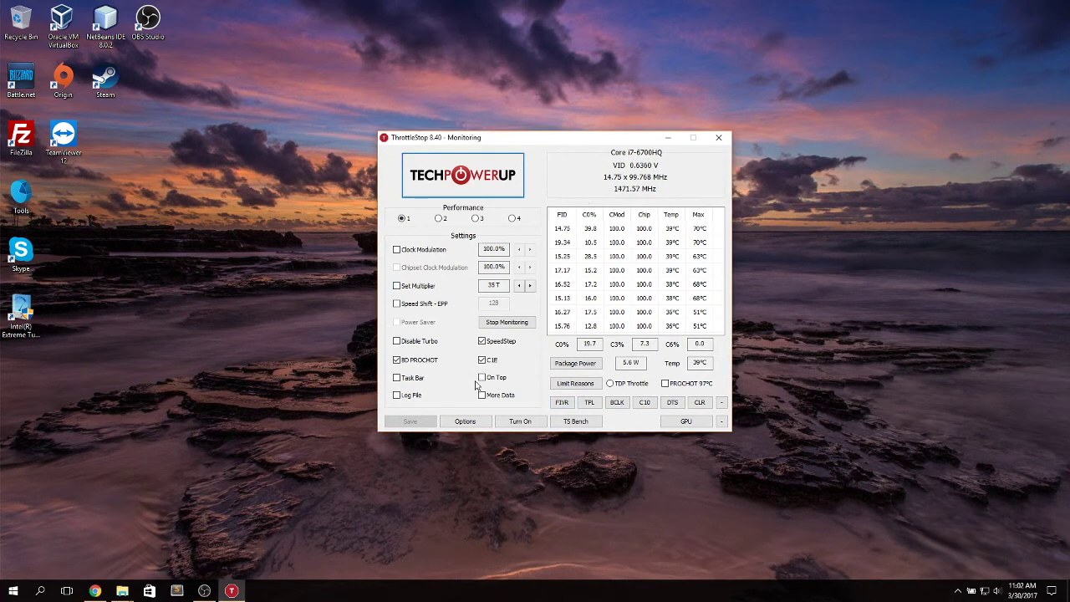
Step: Keep Minimize on Close enabled in ThrottleStop's Options and accept them
left_click(472, 421)
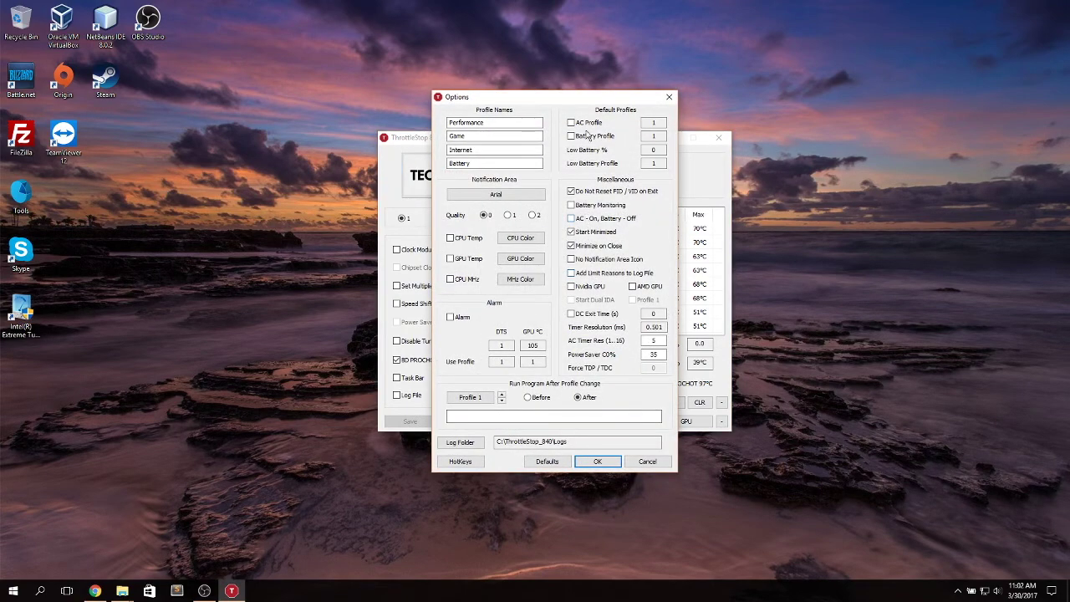
left_click_drag(586, 102, 755, 104)
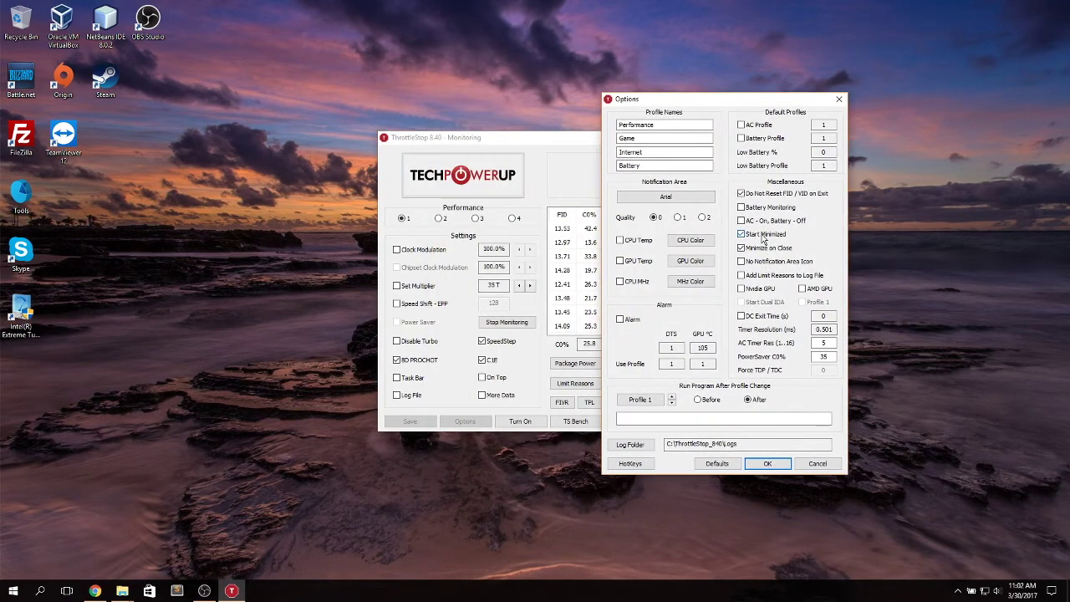
double_click(767, 248)
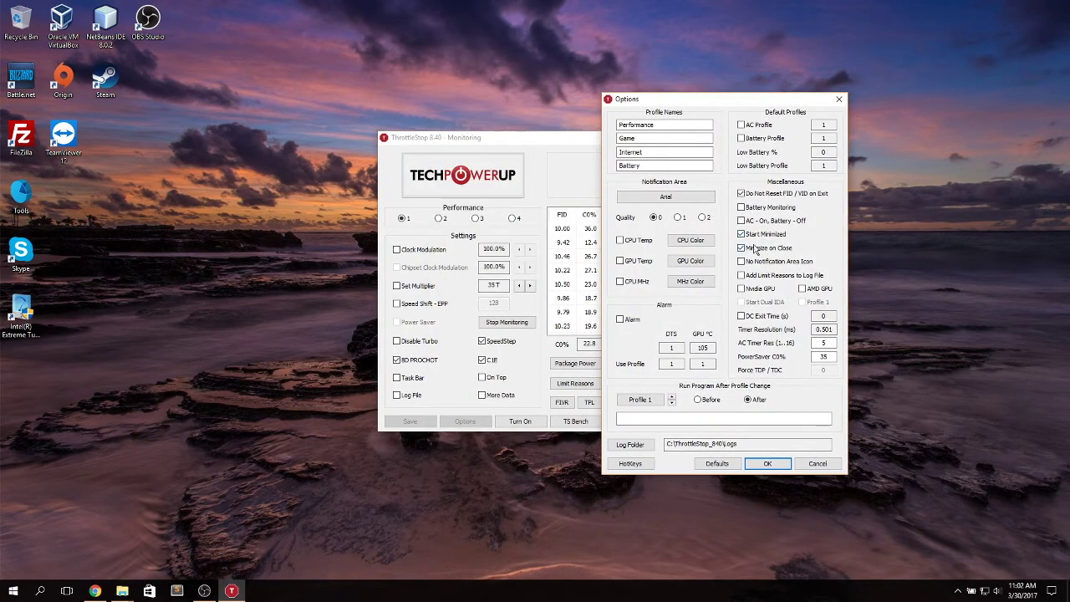
left_click(767, 463)
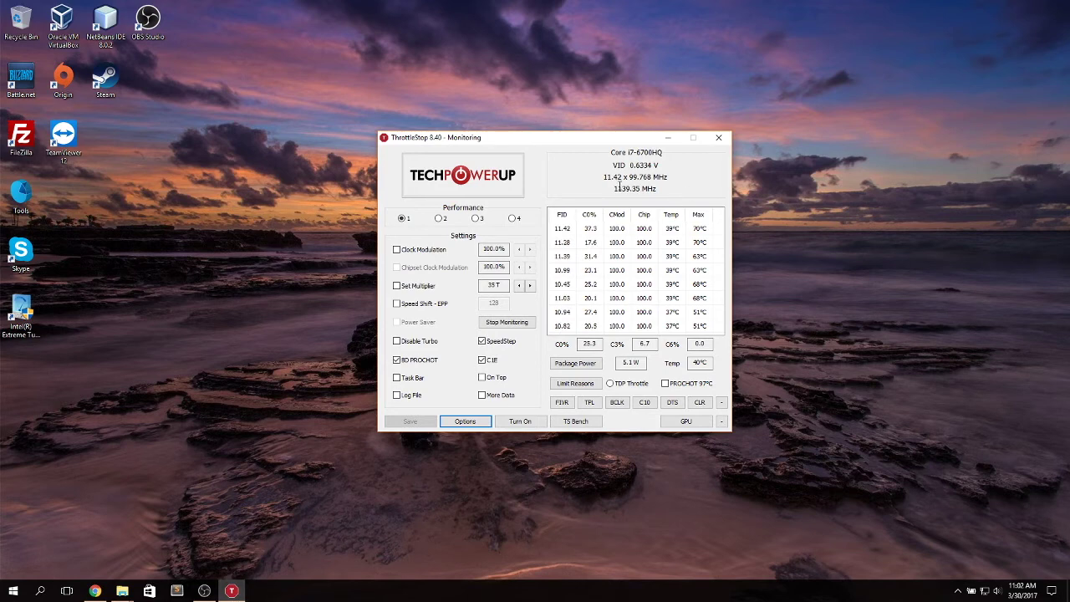
Step: Close the ThrottleStop window and check the hidden tray icons
left_click(718, 138)
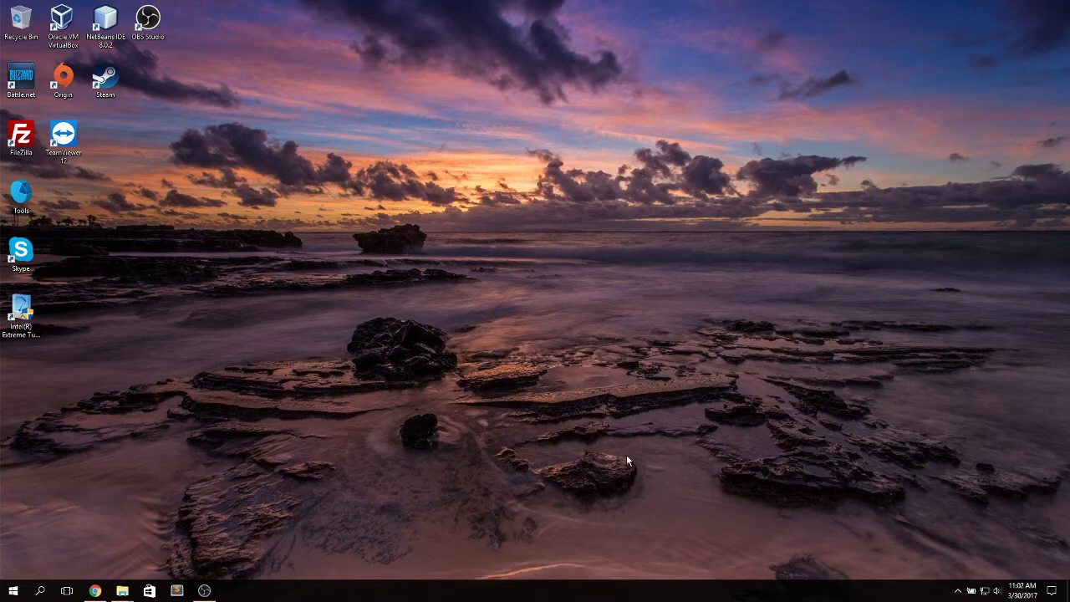
left_click(958, 590)
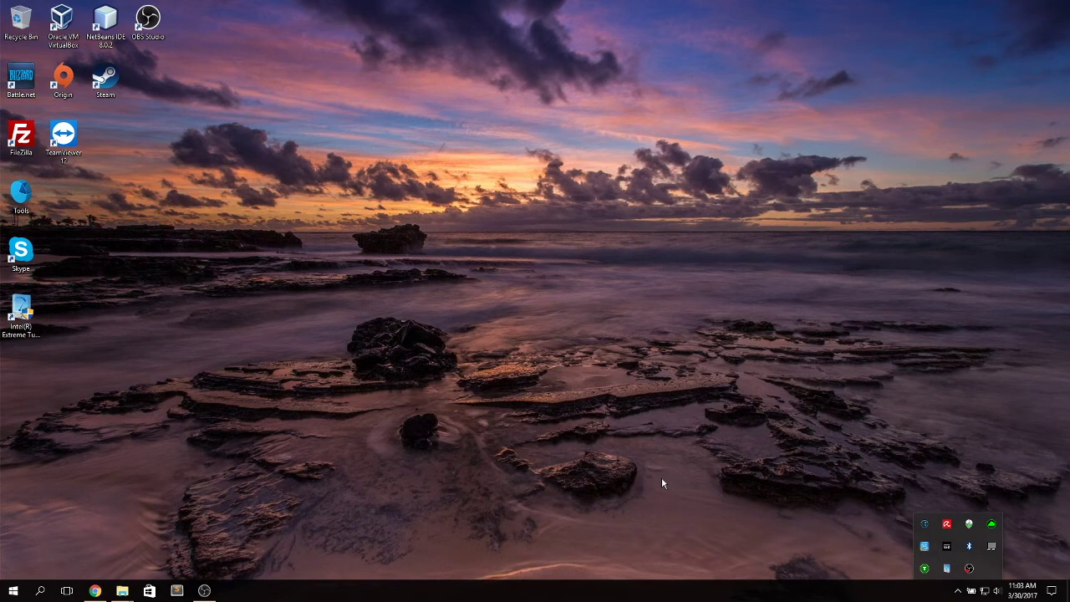
left_click(190, 541)
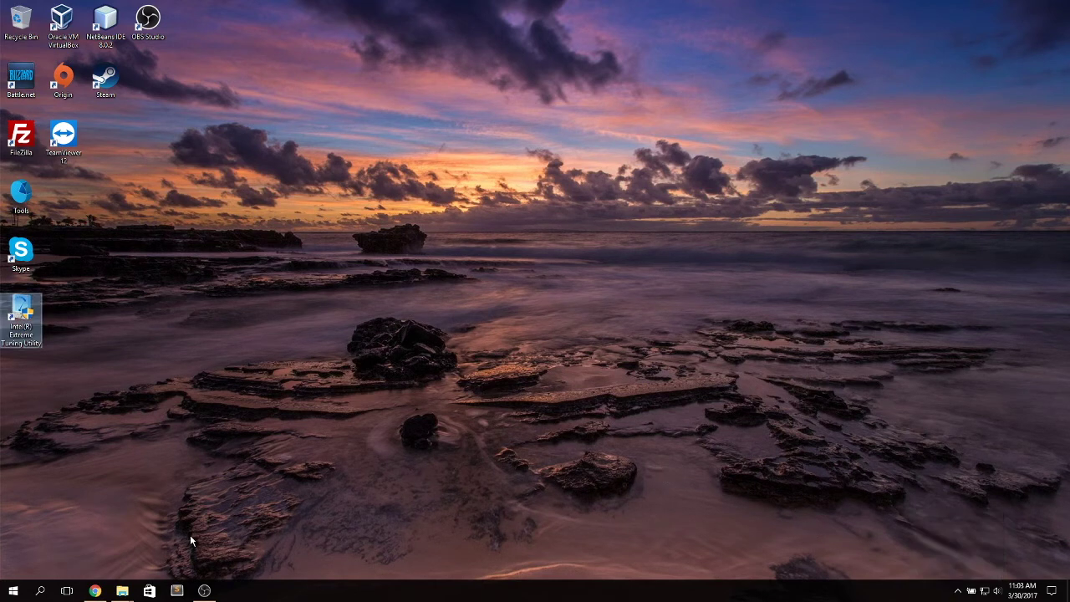
Step: Switch Chrome to the Digital Citizen notification-area cache article and scroll to its Attachment table
left_click(95, 590)
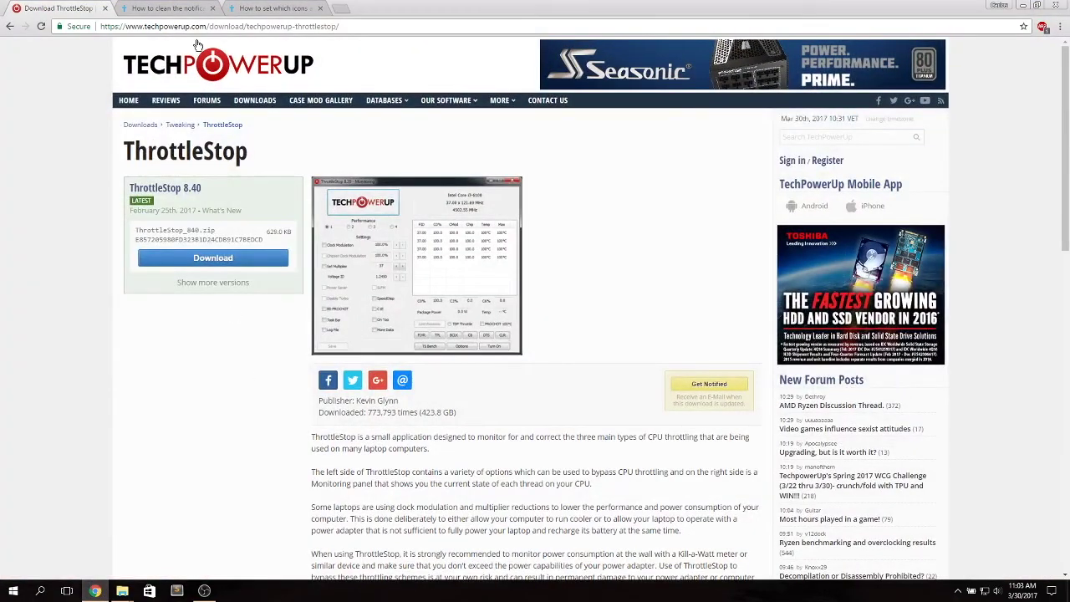
left_click(178, 7)
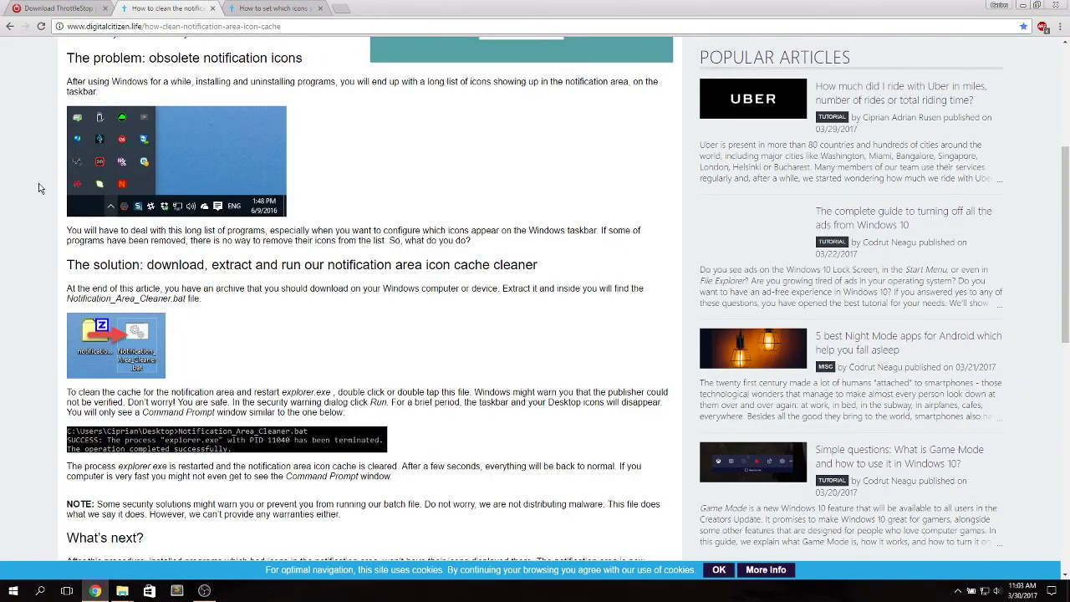
scroll(40, 188, "up", 4)
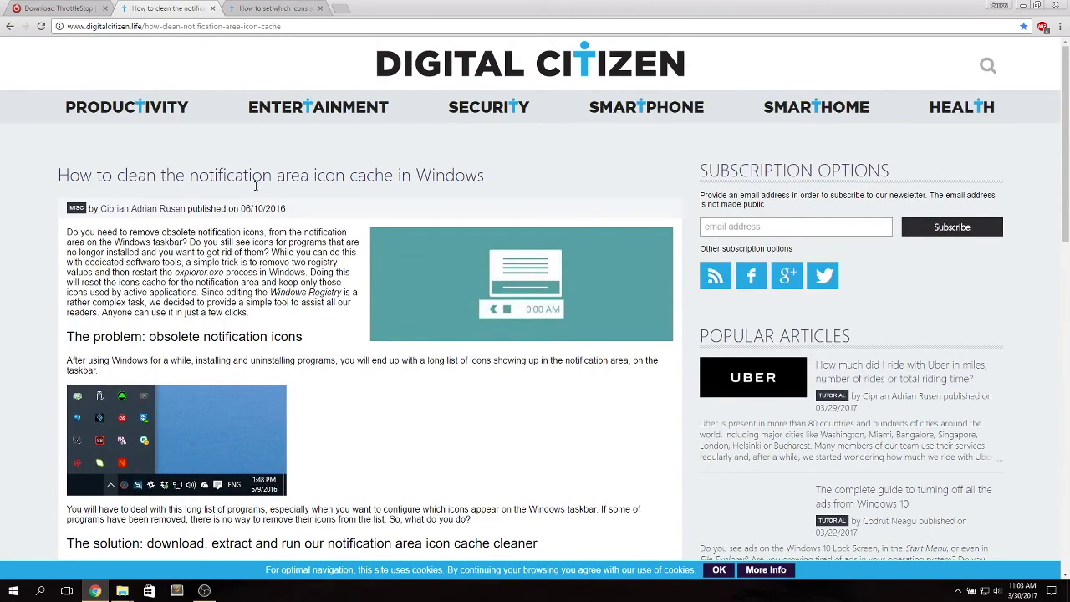
scroll(258, 219, "down", 4)
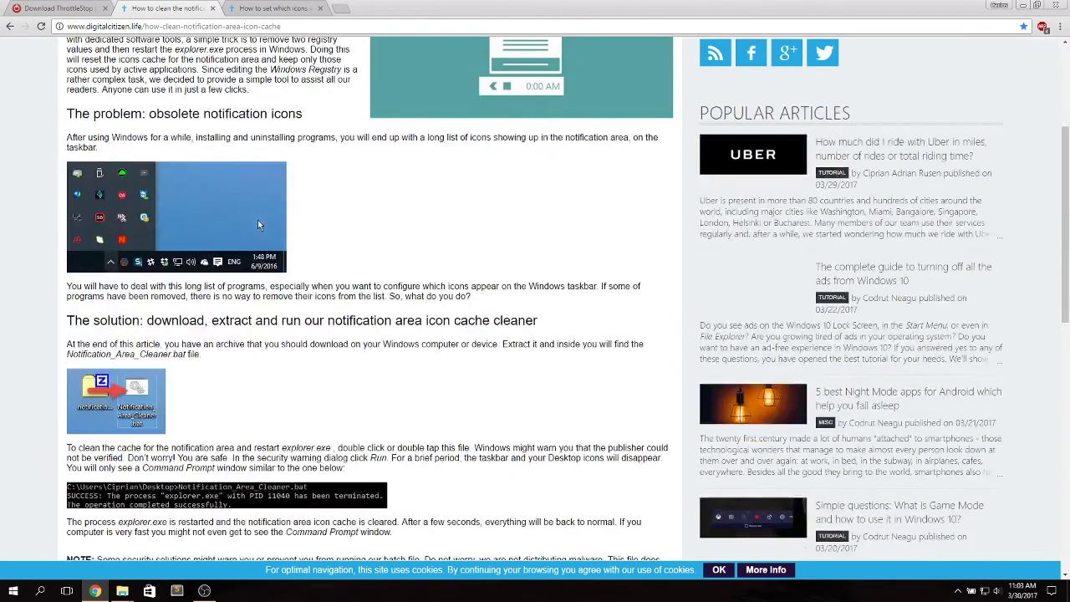
left_click(237, 26)
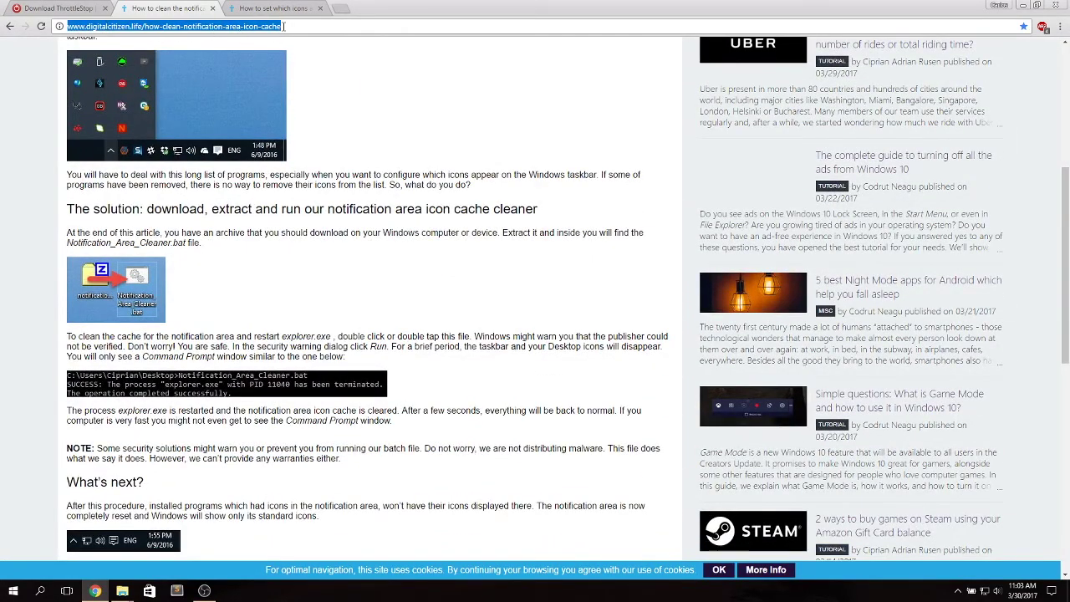
left_click_drag(67, 243, 186, 242)
scroll(209, 259, "down", 3)
scroll(205, 255, "up", 2)
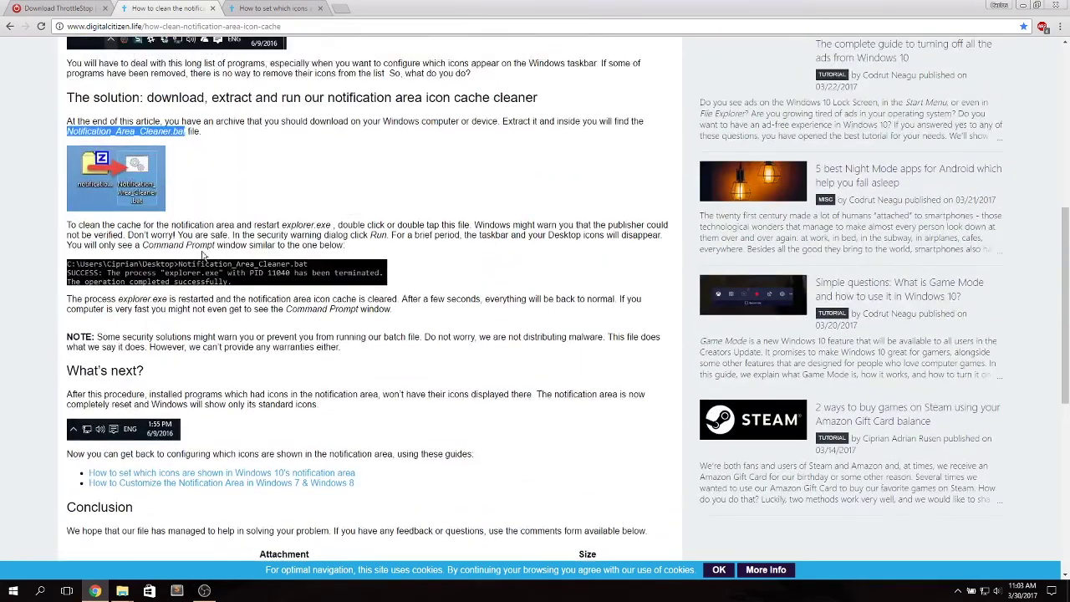
scroll(202, 255, "down", 2)
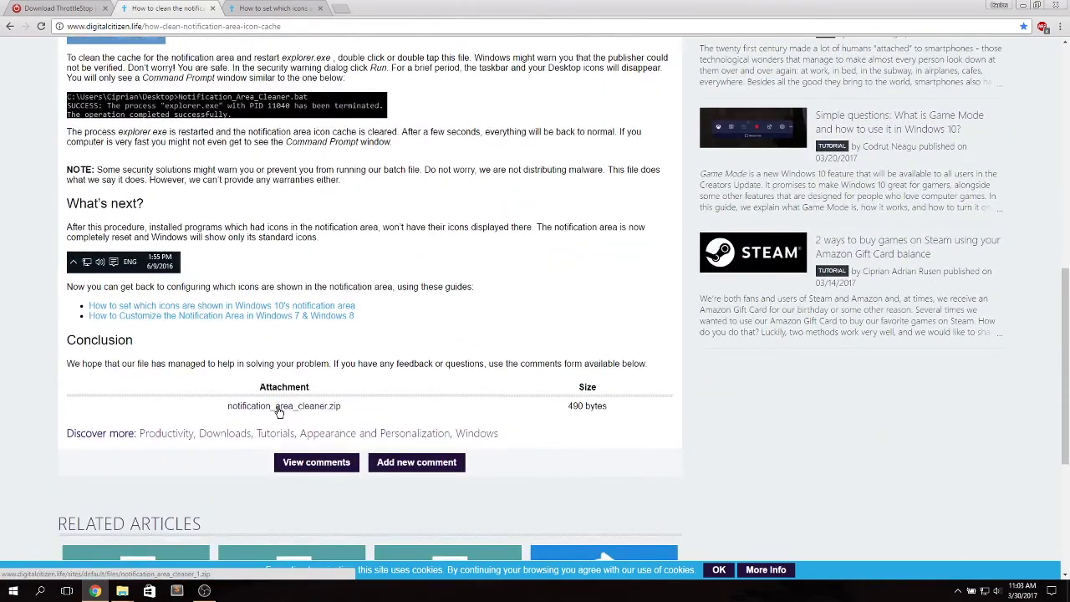
Step: Download notification_area_cleaner.zip and close the downloads bar
left_click(278, 407)
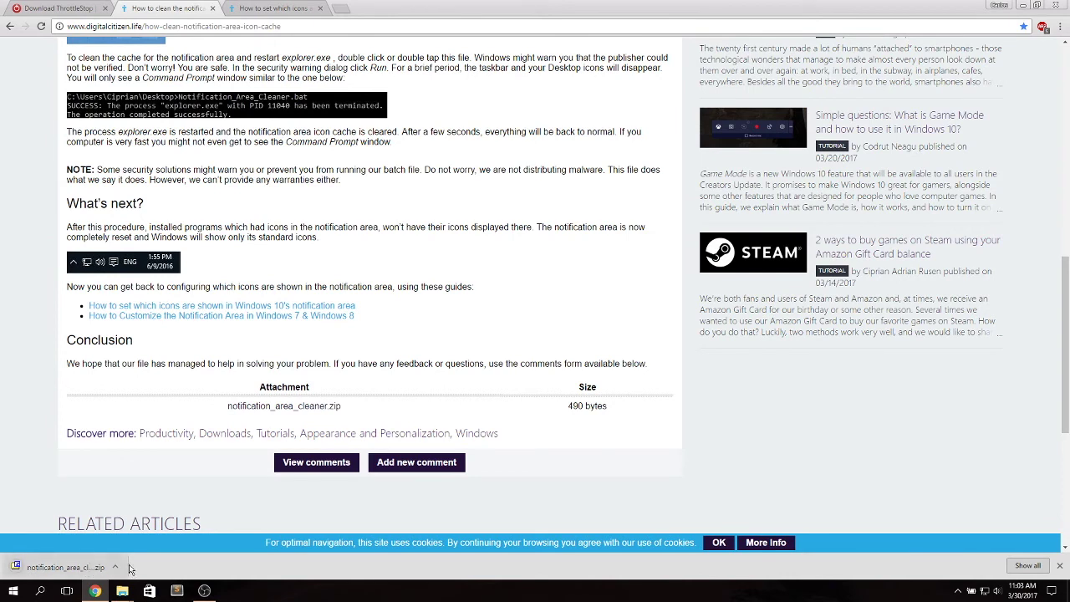
left_click(1059, 565)
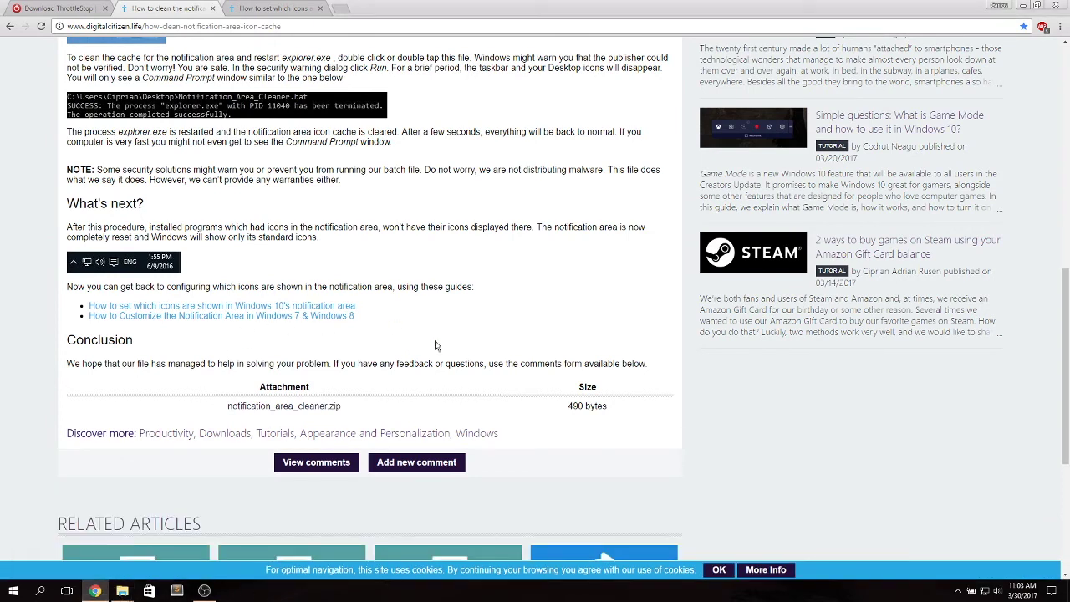
scroll(441, 342, "up", 1)
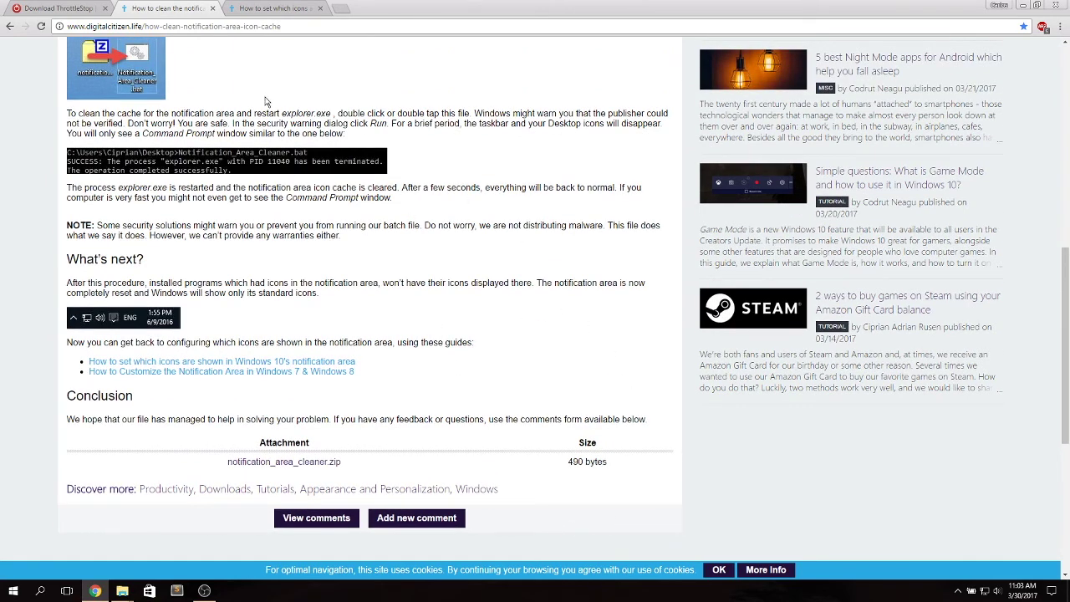
key("super+r")
Step: Launch cmd from the Run box, close the Command Prompt, and minimize Chrome
type("cmd")
key("Return")
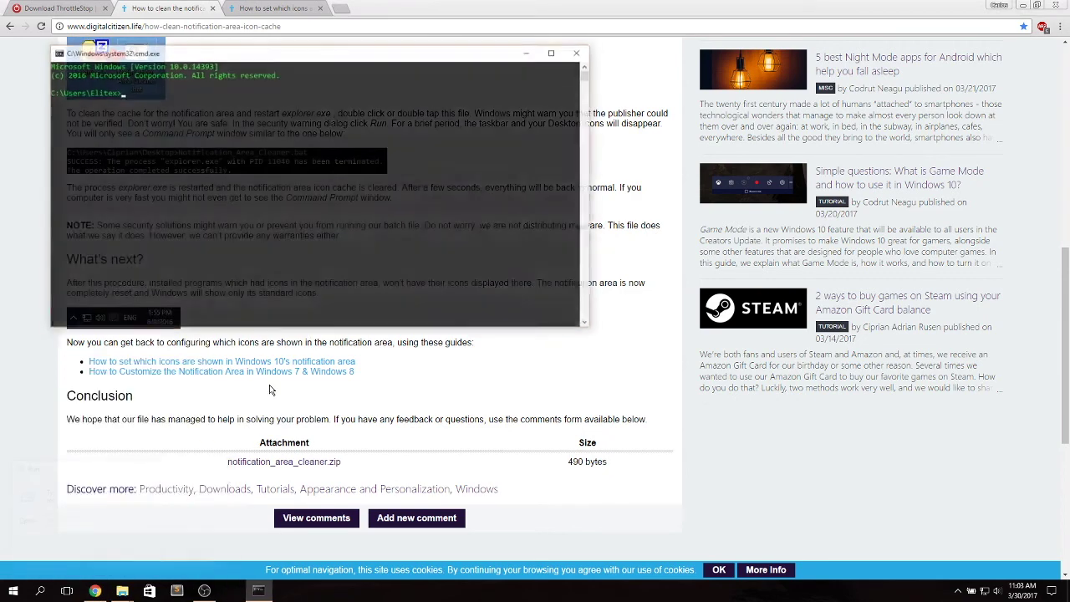
left_click(585, 46)
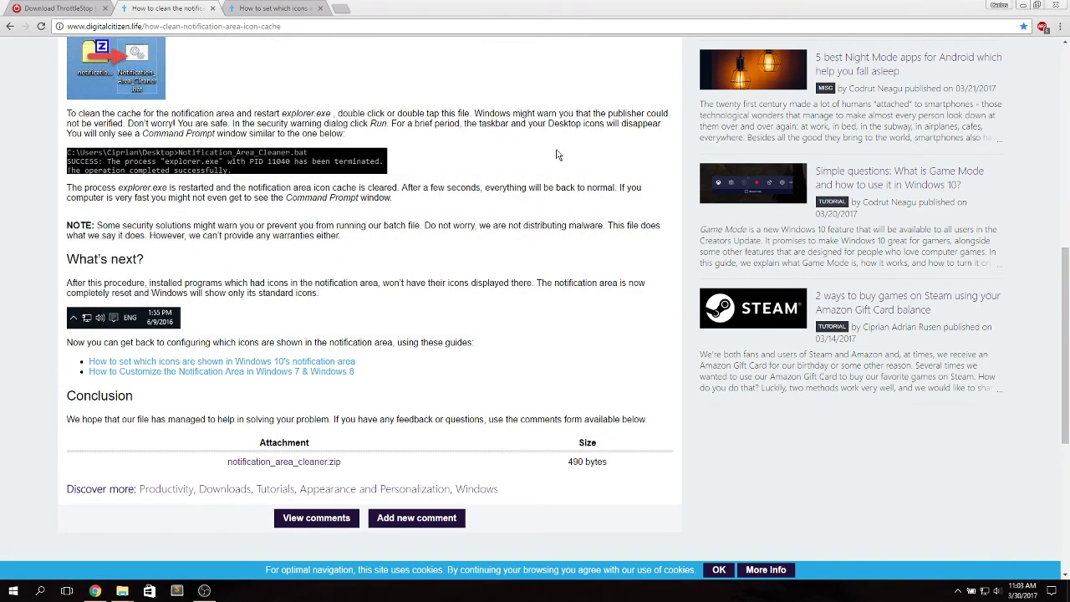
left_click(1022, 5)
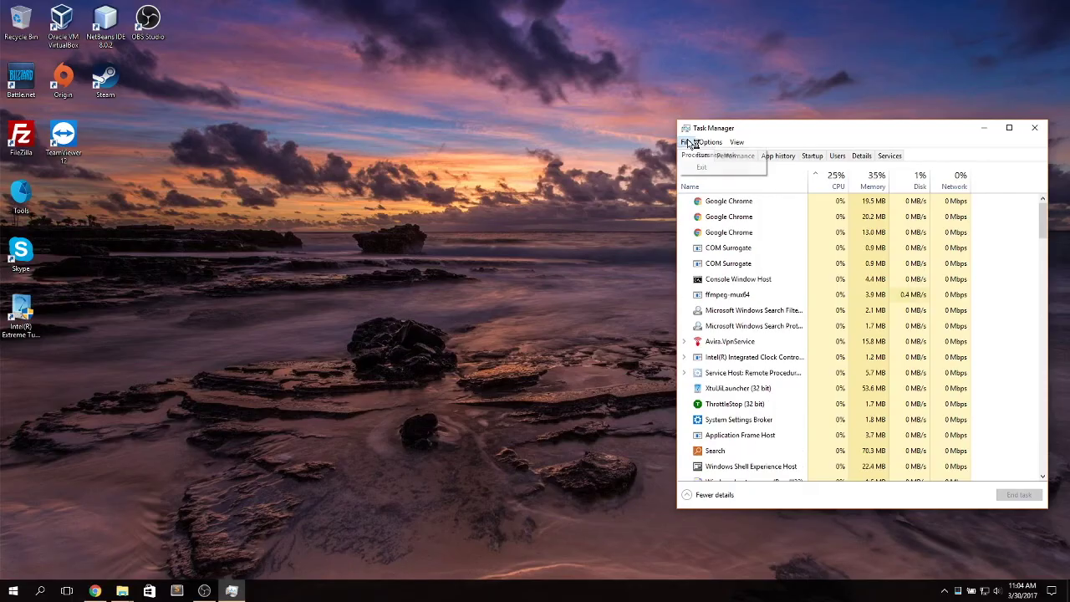
Step: Create a new task in Task Manager with 'explorer' entered in the Open box
left_click(685, 141)
left_click(702, 156)
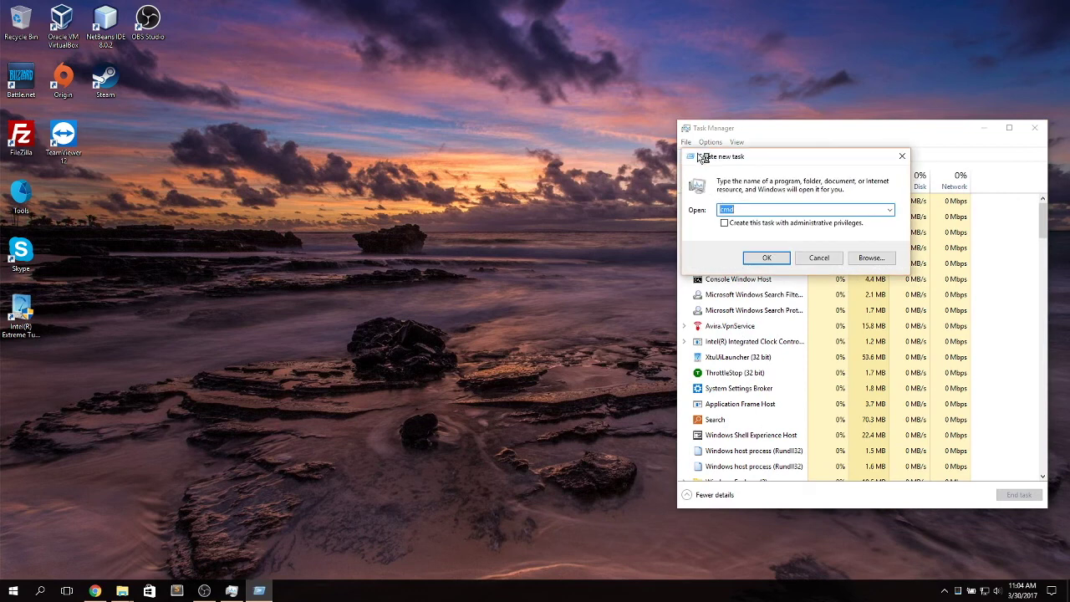
type("explorer")
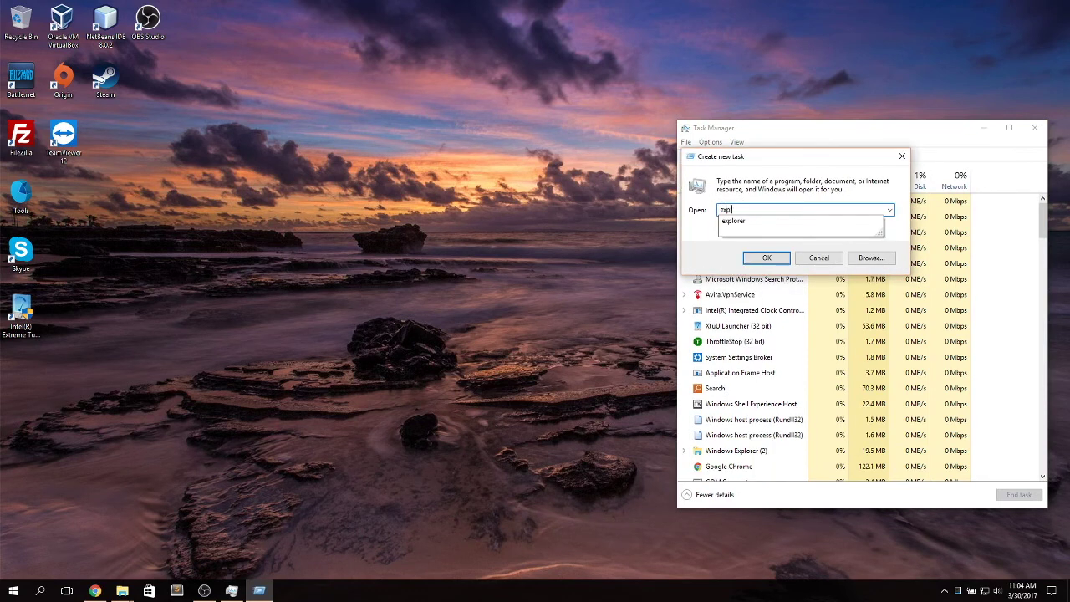